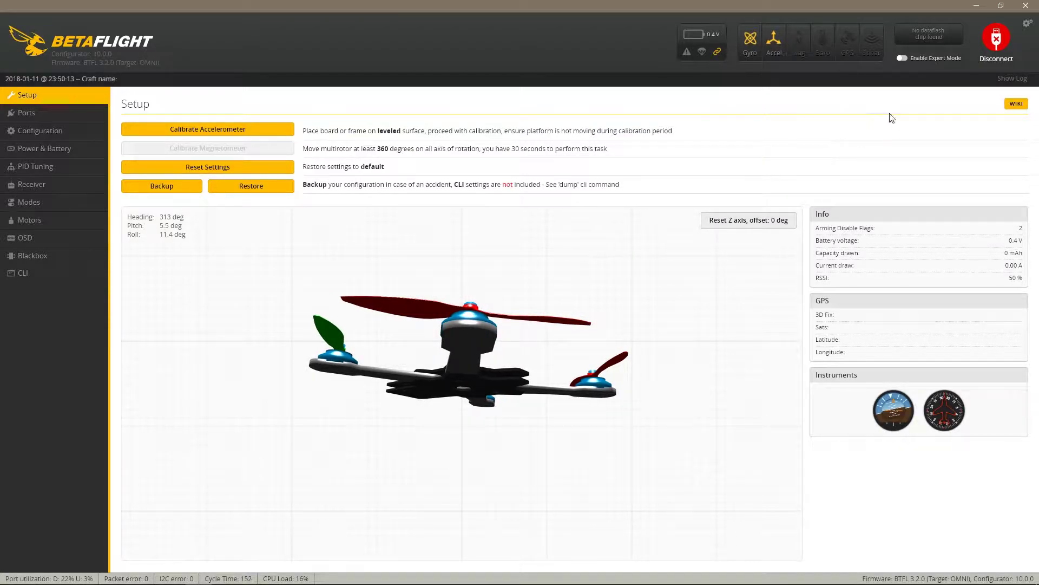
# Enable Expert Mode and open the Ports settings to review the serial port assignments.
pyautogui.click(901, 58)
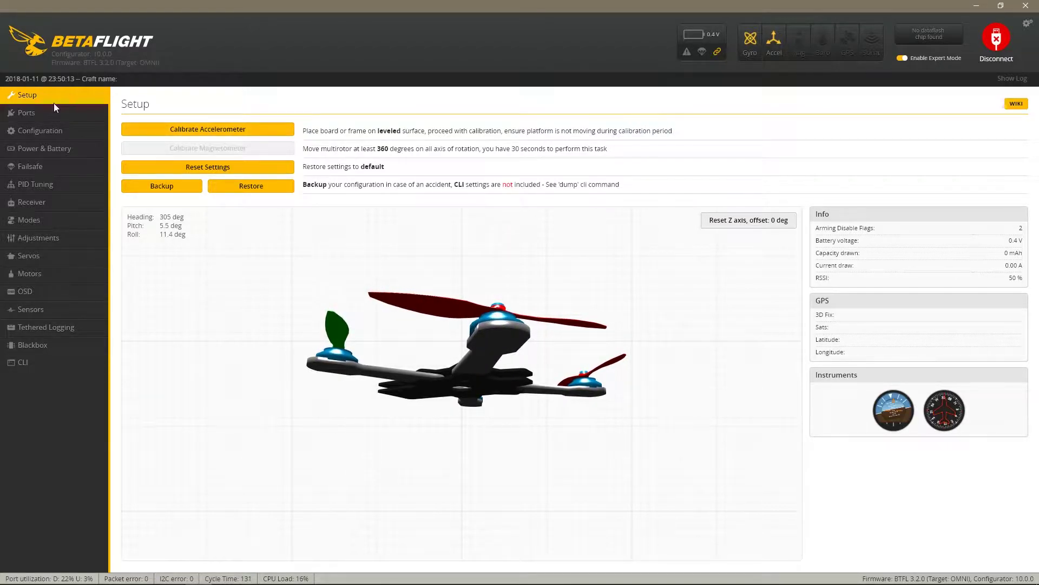
pyautogui.click(34, 114)
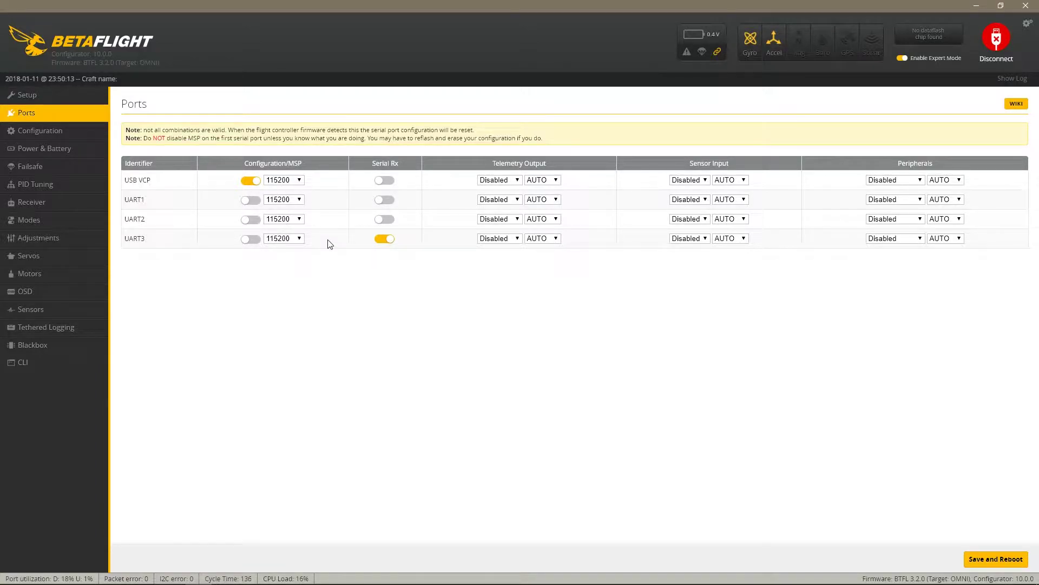
# Review the Configuration settings from mixer and ESC/motor features through receiver and other features to the beeper configuration.
pyautogui.click(90, 137)
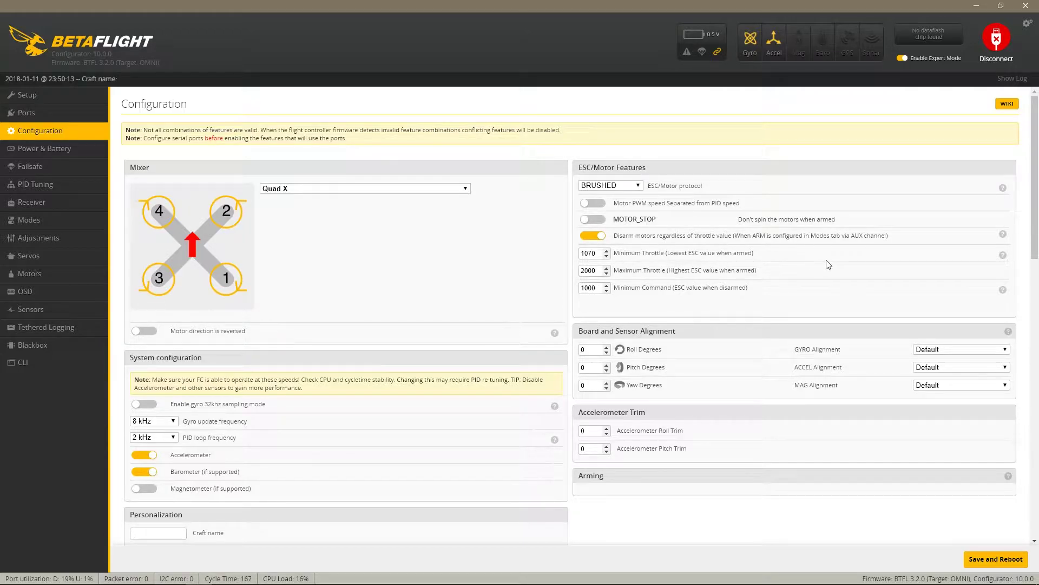
pyautogui.moveTo(1035, 173); pyautogui.dragTo(1035, 305)
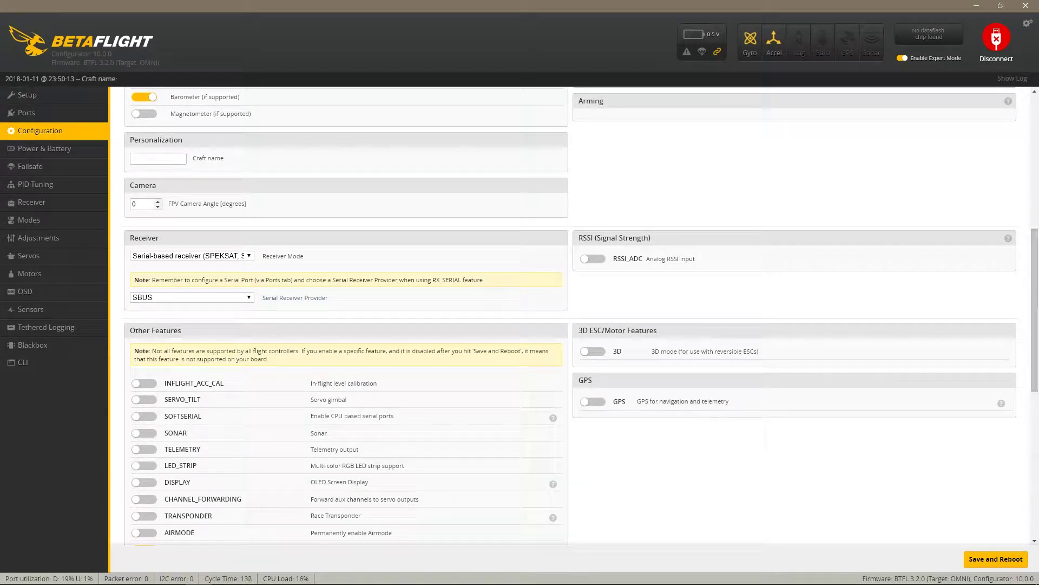
pyautogui.moveTo(1035, 305); pyautogui.dragTo(1037, 382)
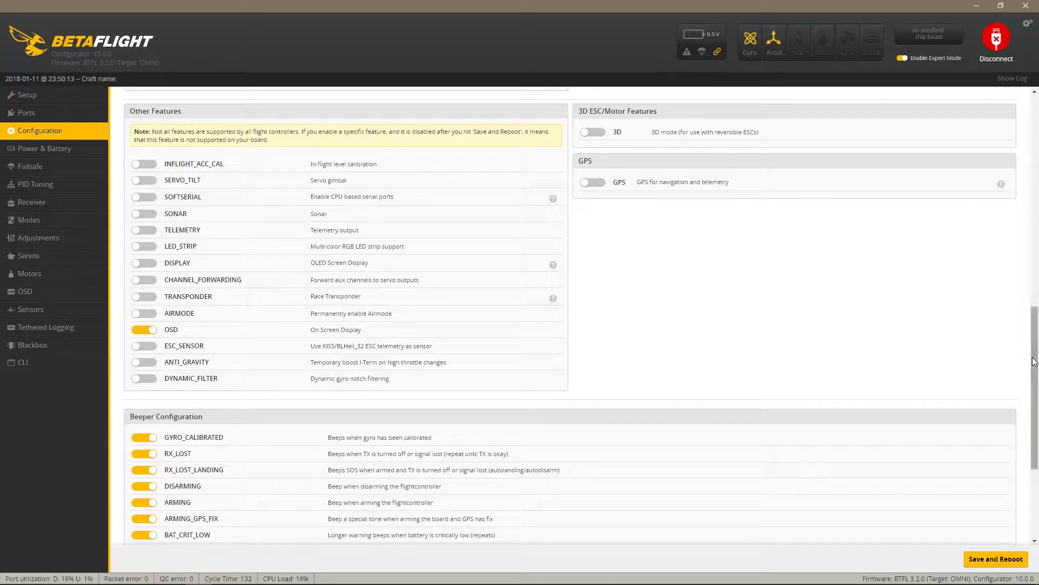
pyautogui.moveTo(1033, 362); pyautogui.dragTo(1037, 431)
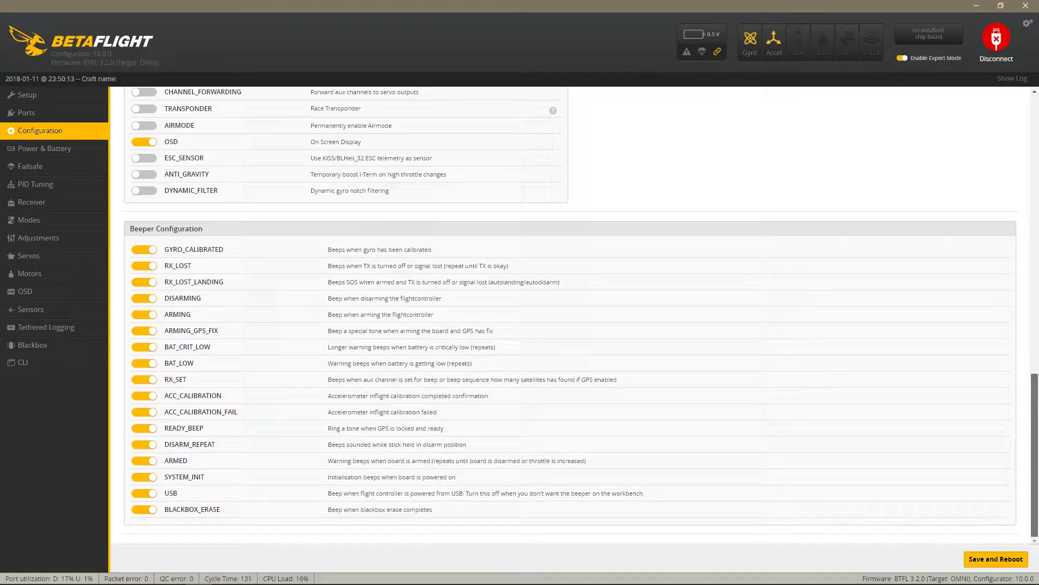
pyautogui.moveTo(1036, 430)
pyautogui.mouseDown()
pyautogui.moveTo(1036, 360)
pyautogui.moveTo(1036, 430)
pyautogui.mouseUp()
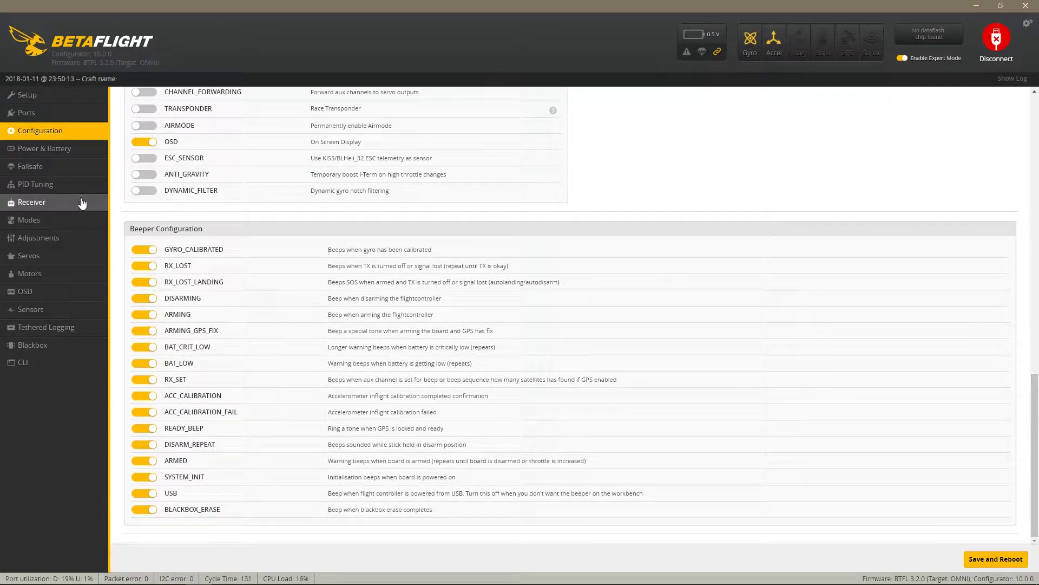
# Set the battery's warning cell voltage to 3.3, lower the minimum cell voltage by one increment, and save the power settings.
pyautogui.click(42, 151)
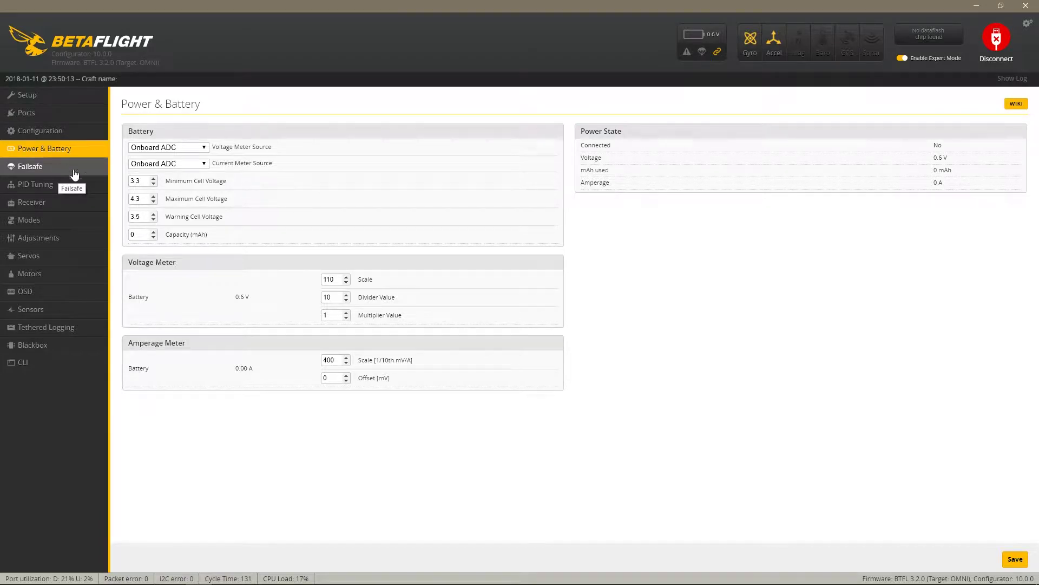
pyautogui.click(154, 219)
pyautogui.click(155, 219)
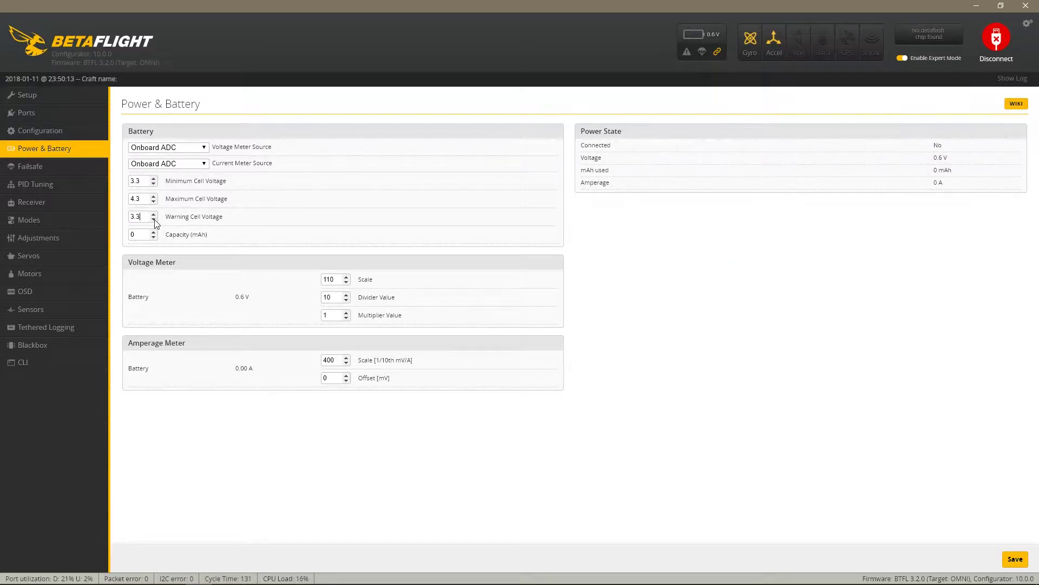
pyautogui.click(154, 184)
pyautogui.click(1015, 561)
# Review the Failsafe stage 2 procedure and the PID Tuning values, including rates, throttle curve and TPA.
pyautogui.click(60, 169)
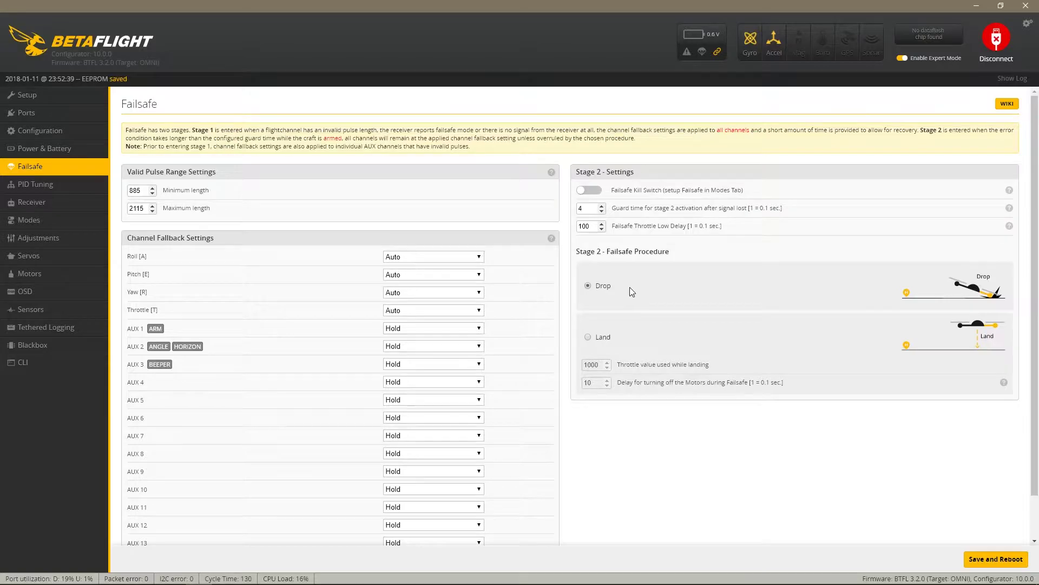
pyautogui.click(52, 185)
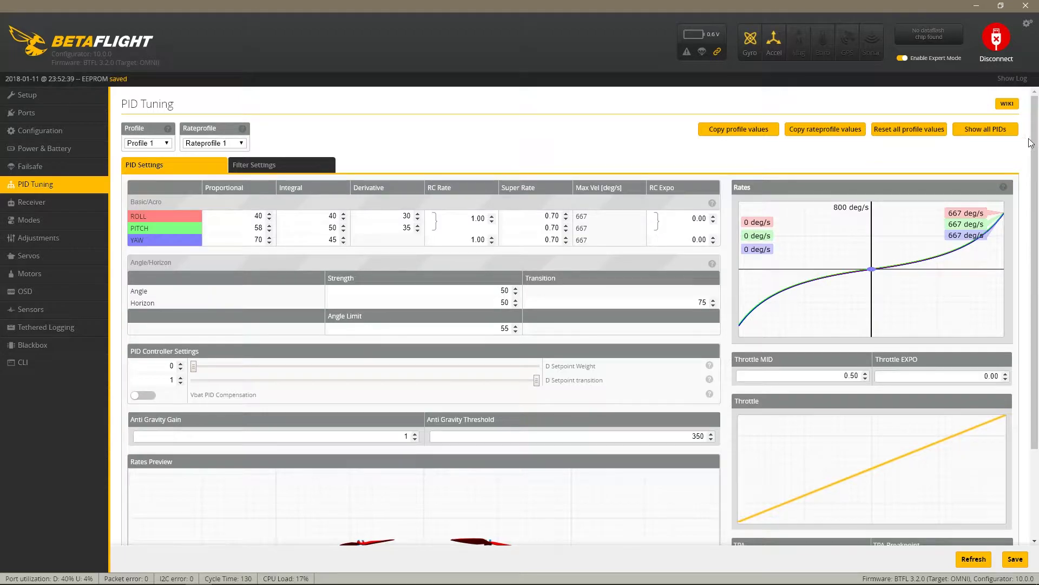
pyautogui.scroll(-3, 1030, 142)
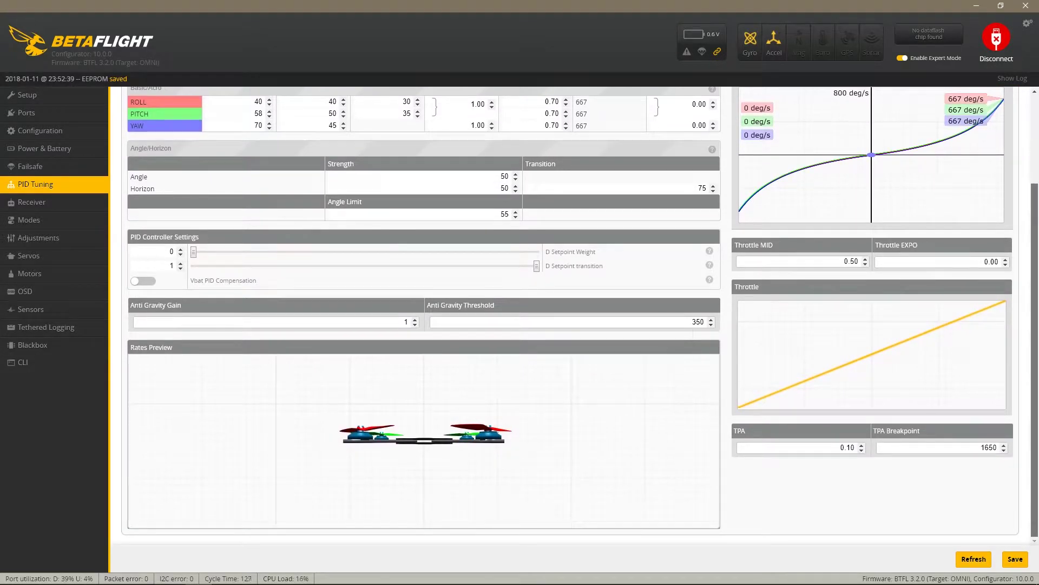
pyautogui.scroll(3, 1008, 150)
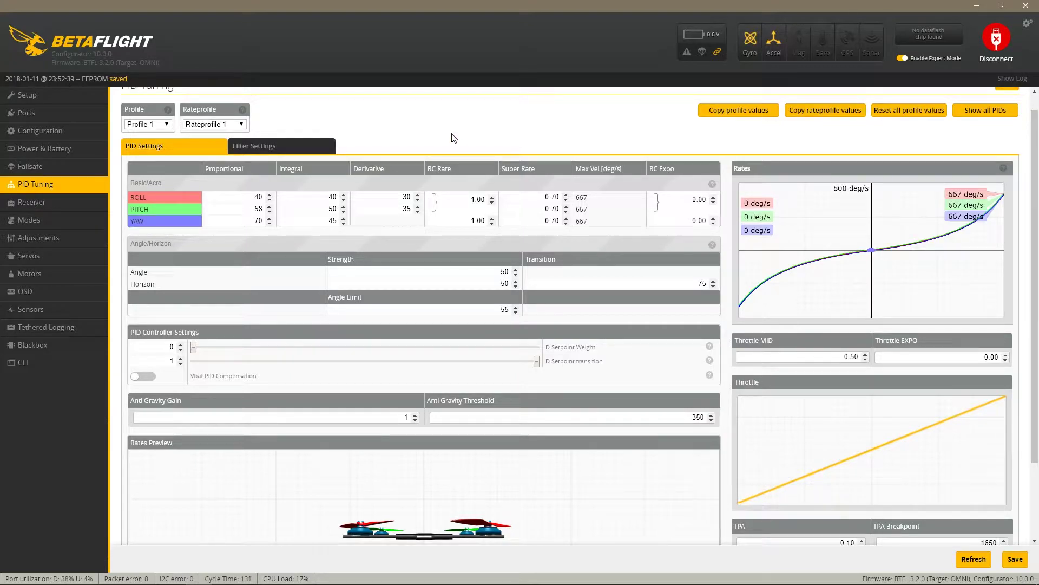
# Examine the Receiver channel bars and channel map, and the AUX ranges assigned to the flight modes.
pyautogui.click(59, 204)
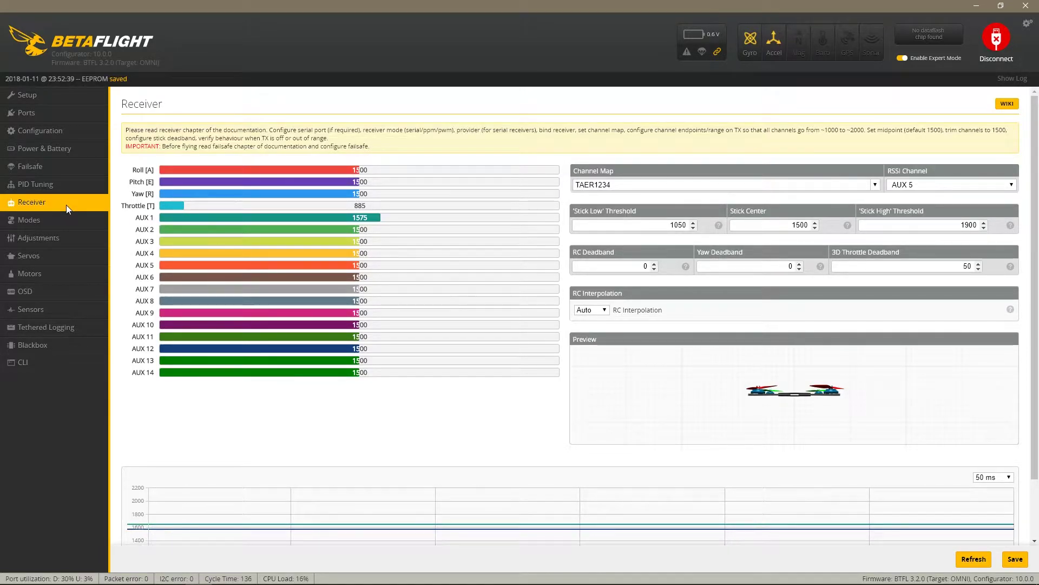
pyautogui.click(57, 221)
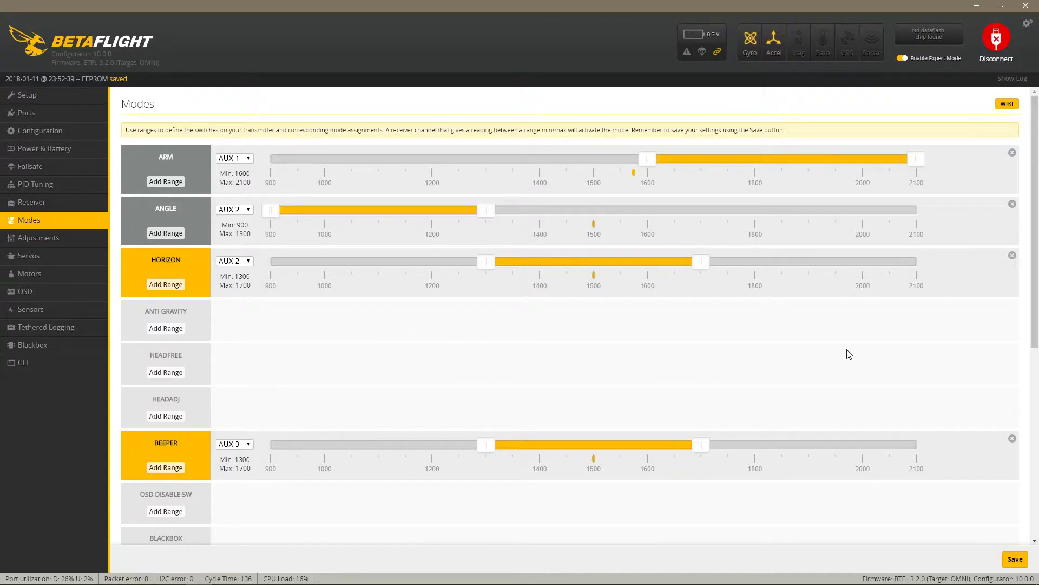
pyautogui.scroll(-1, 1034, 251)
pyautogui.scroll(1, 1032, 246)
# Look through the in-flight Adjustments slots and the Servos and Motors pages.
pyautogui.click(62, 238)
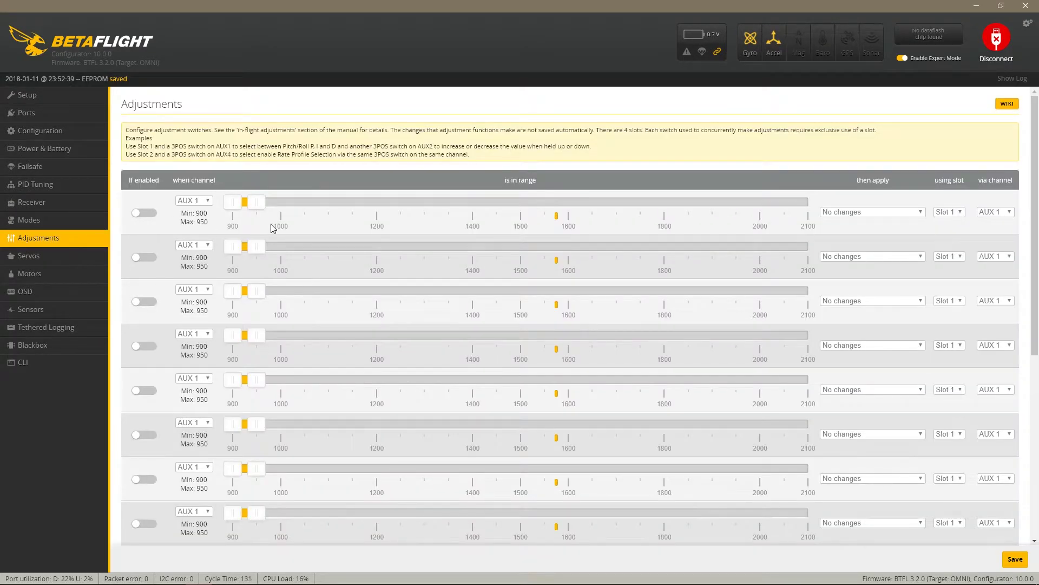
pyautogui.scroll(-5, 1027, 204)
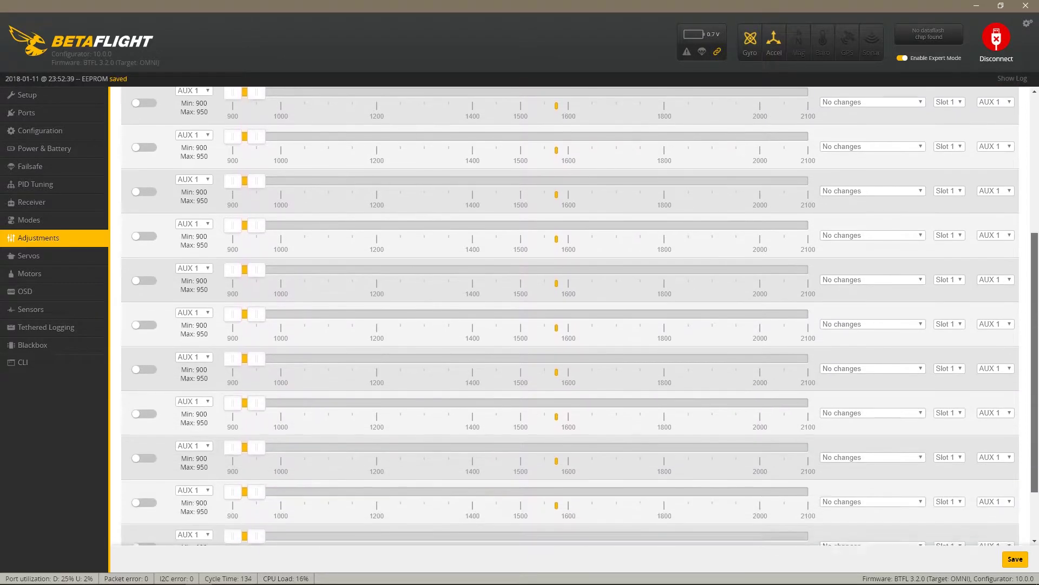
pyautogui.scroll(5, 579, 315)
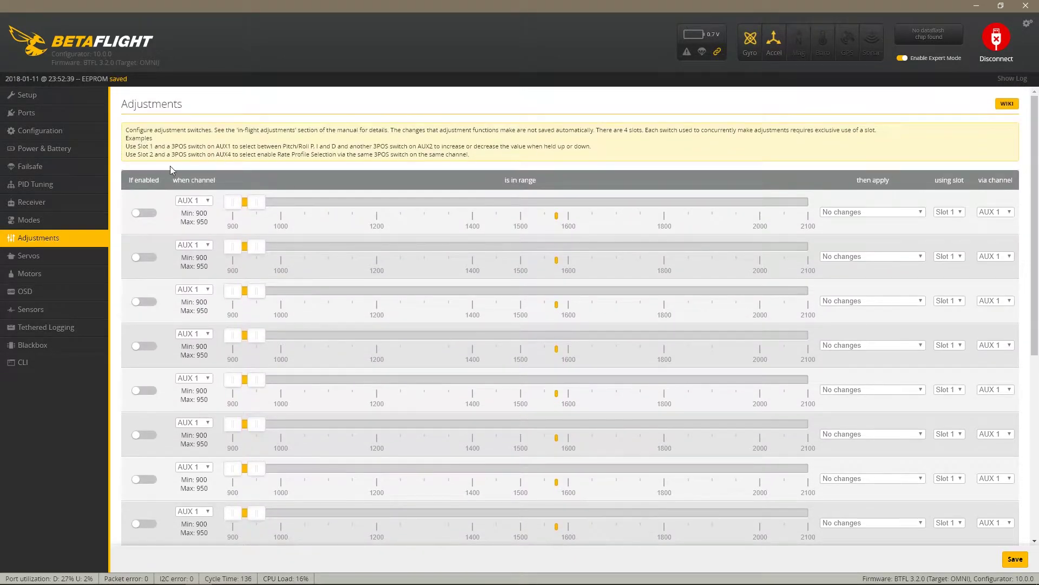
pyautogui.click(46, 265)
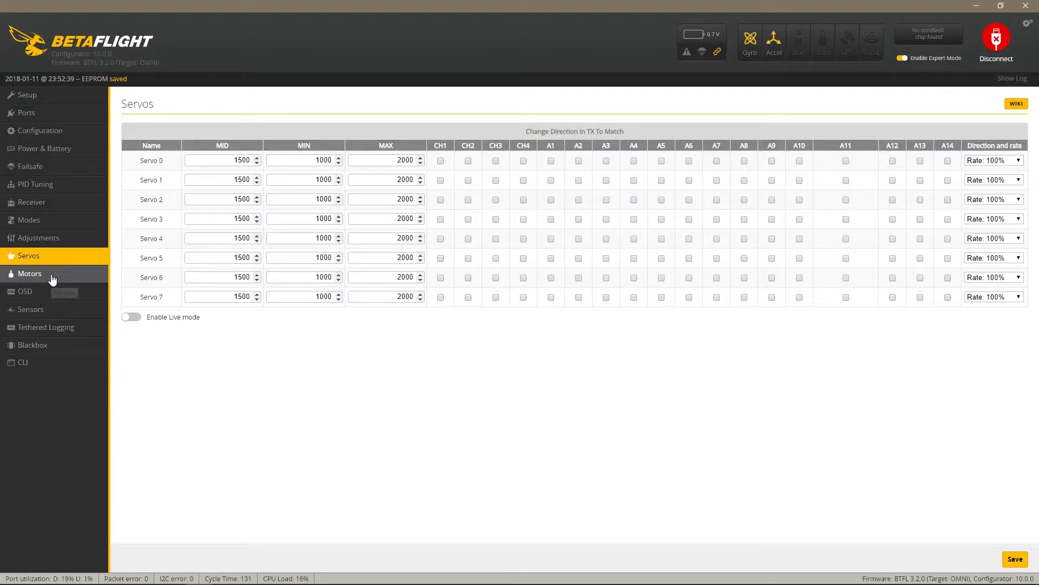
pyautogui.click(51, 275)
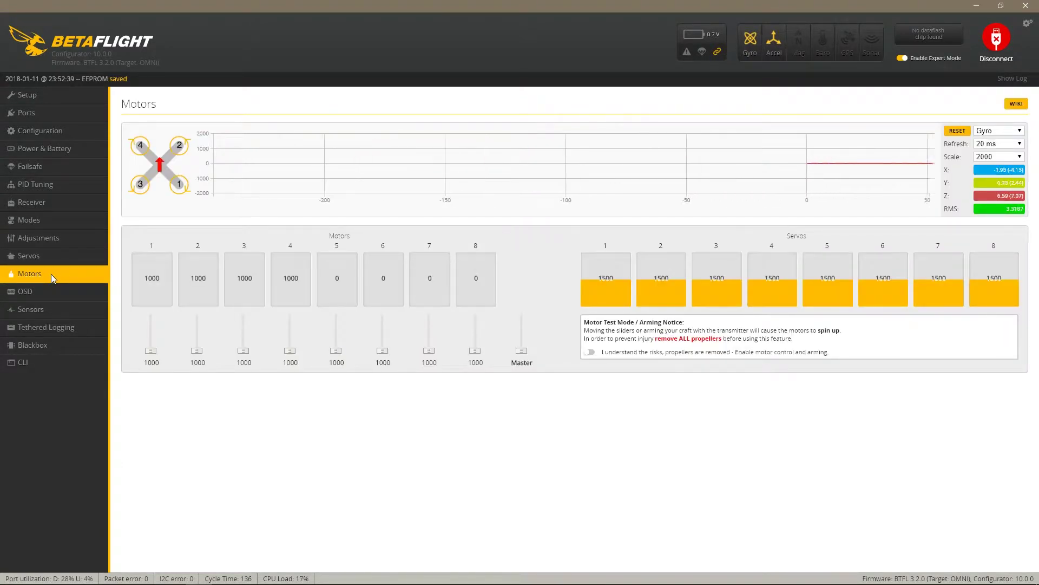
# Review the OSD settings, from the element list and preview to the timers, alarms and post-flight statistics.
pyautogui.click(54, 292)
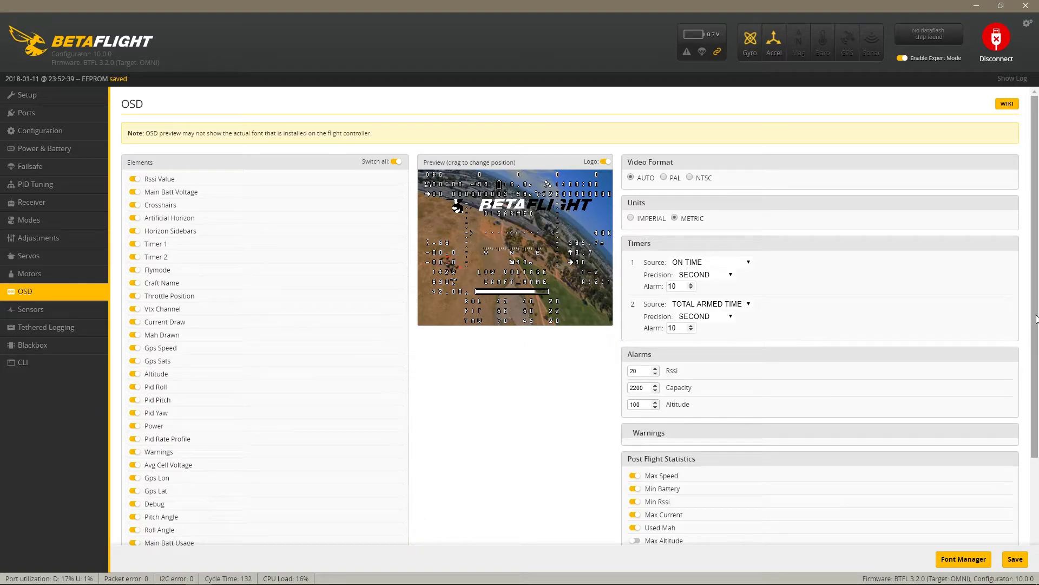
pyautogui.moveTo(1036, 341); pyautogui.dragTo(1036, 426)
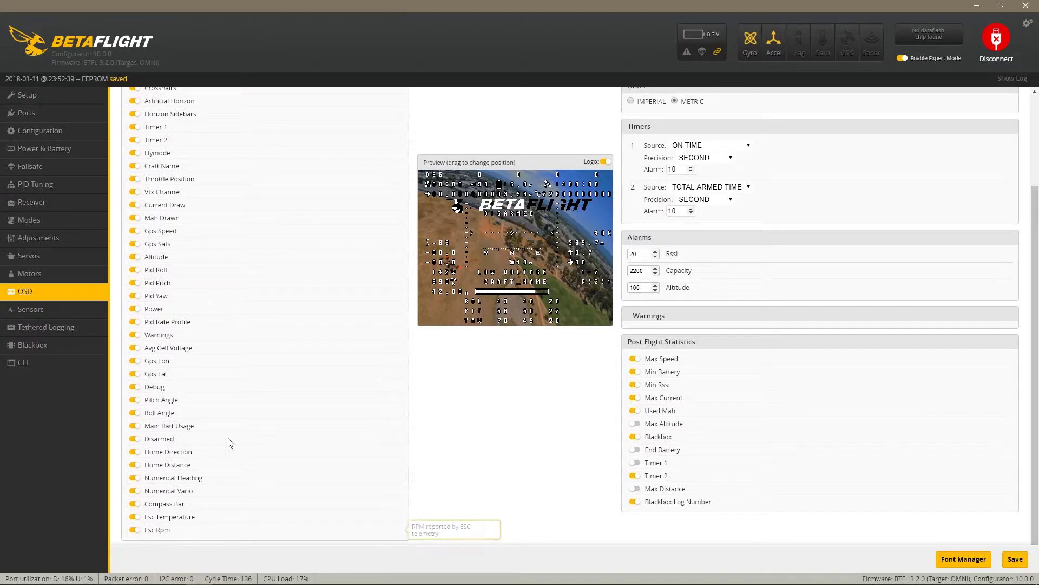
pyautogui.scroll(3, 421, 405)
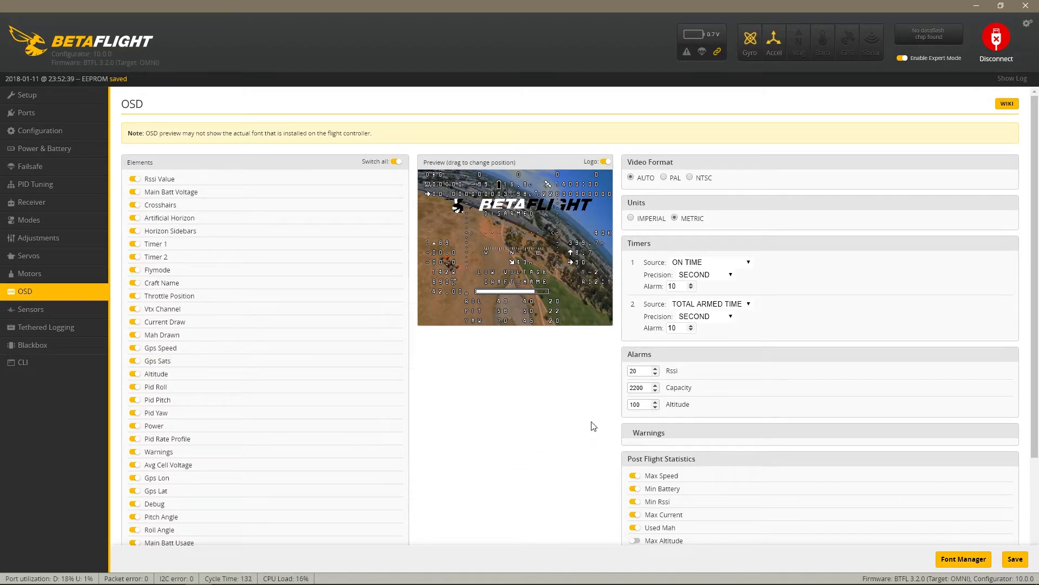
# Look over the Sensors graphs and the Tethered Logging and Blackbox logging options.
pyautogui.click(44, 310)
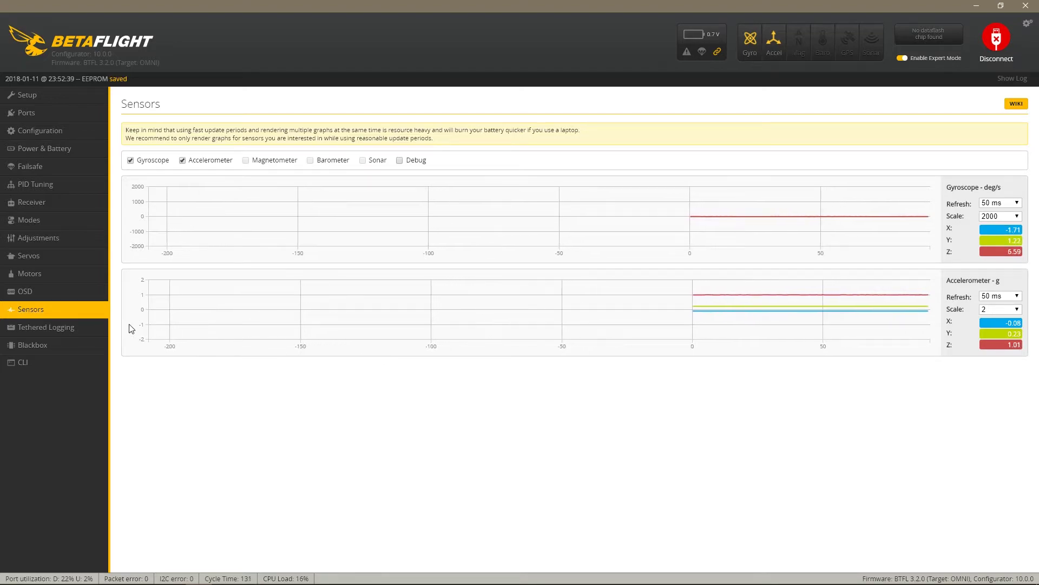
pyautogui.click(68, 332)
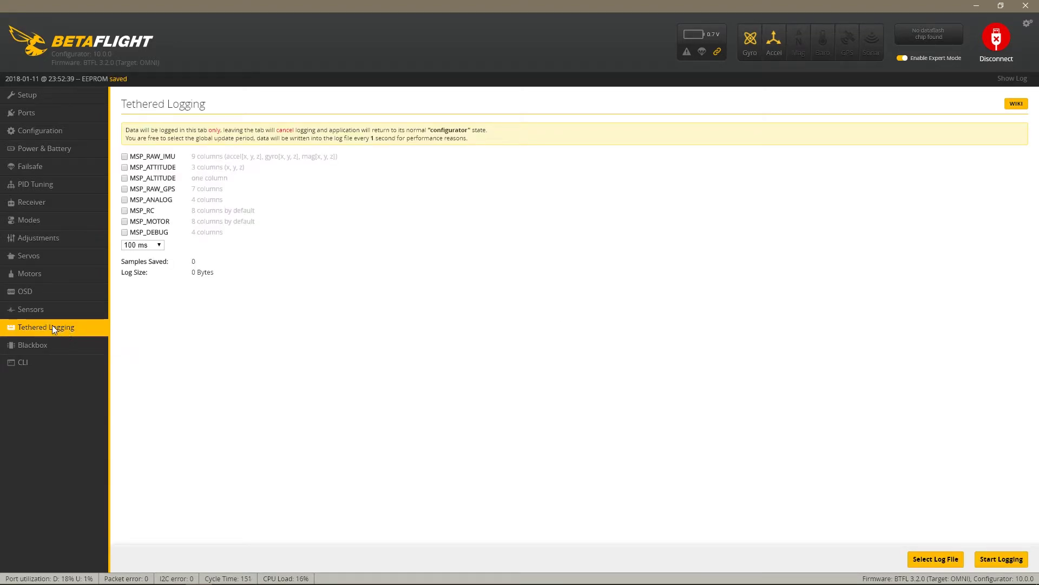
pyautogui.click(46, 352)
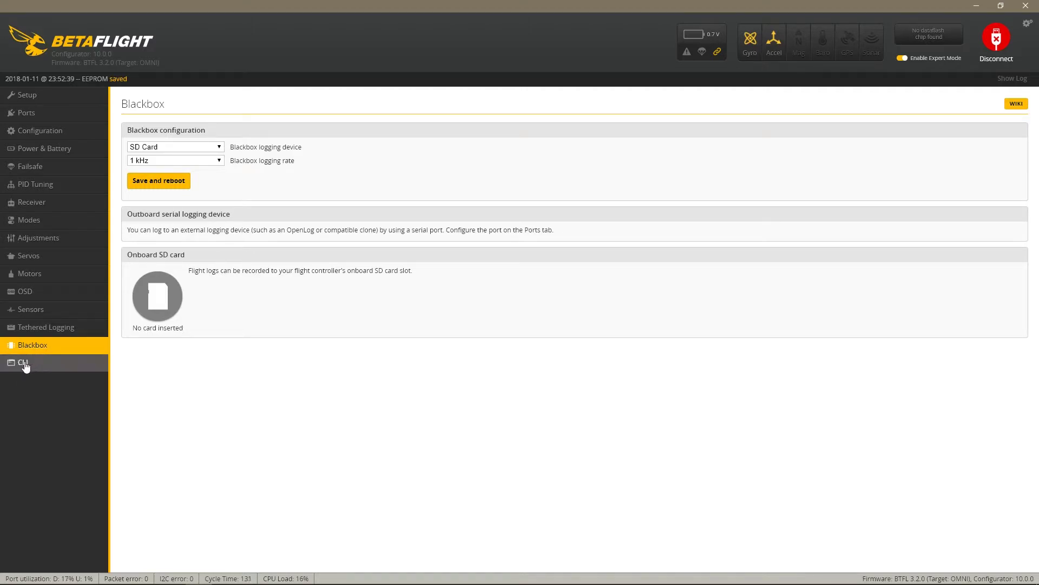
# Check the Setup overview with the craft's attitude preview, and reopen the OSD settings.
pyautogui.click(49, 97)
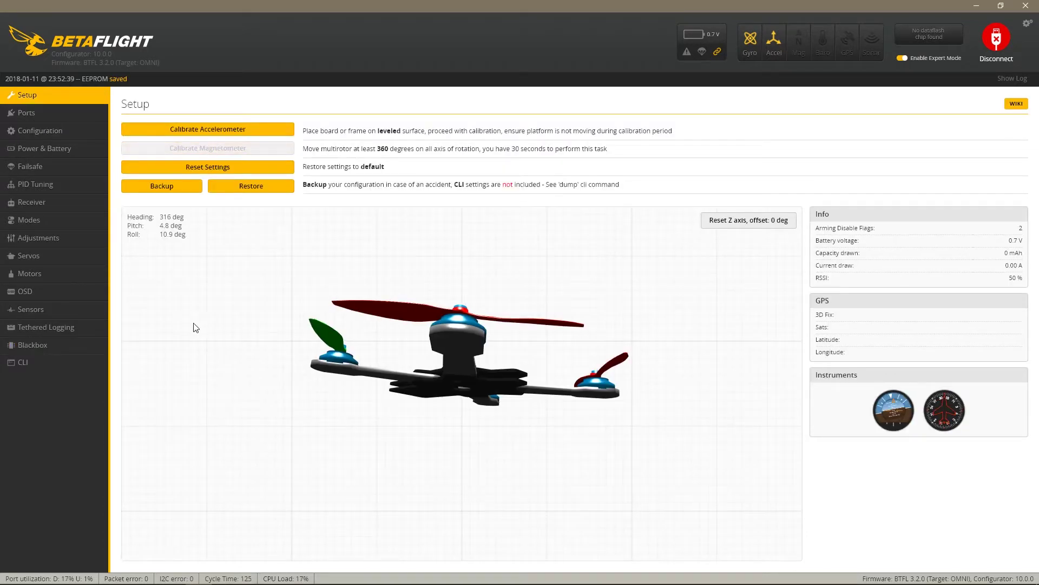
pyautogui.click(58, 295)
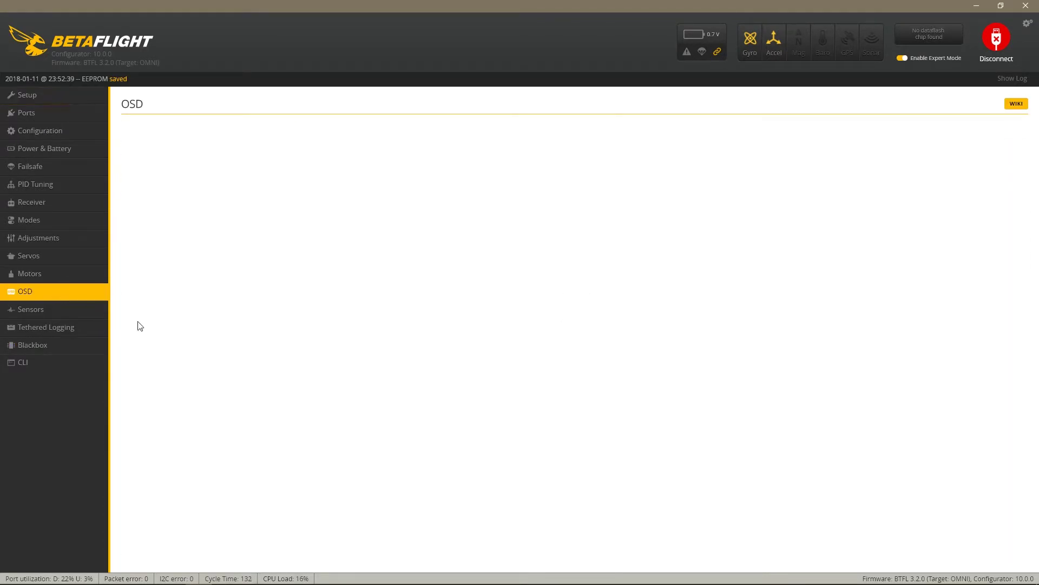